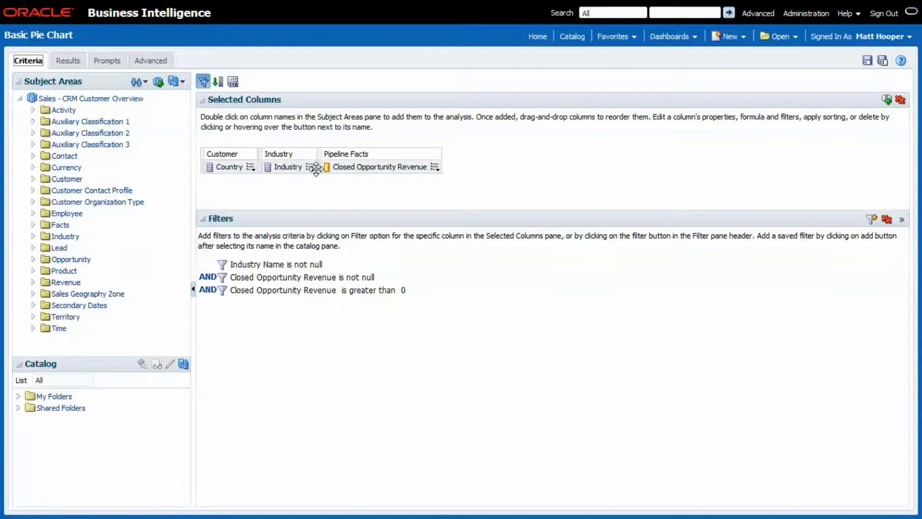
Filter the Industry column to Industrial Manufacturing, High Technology and Healthcare, and show the analysis results
left_click(310, 167)
left_click(343, 228)
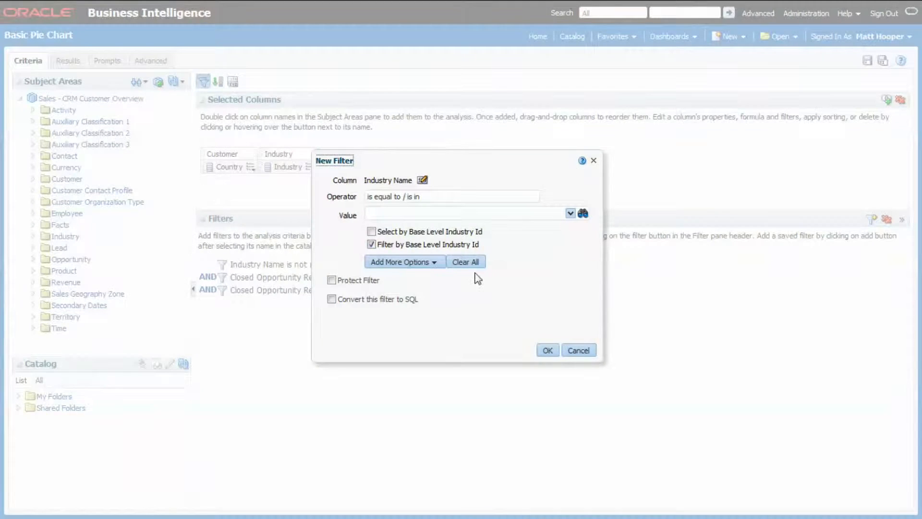
left_click(582, 214)
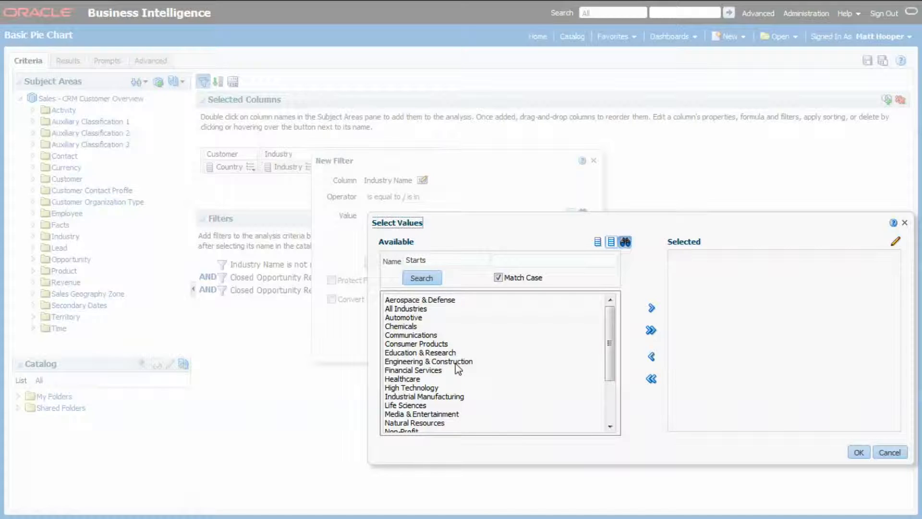
double_click(424, 396)
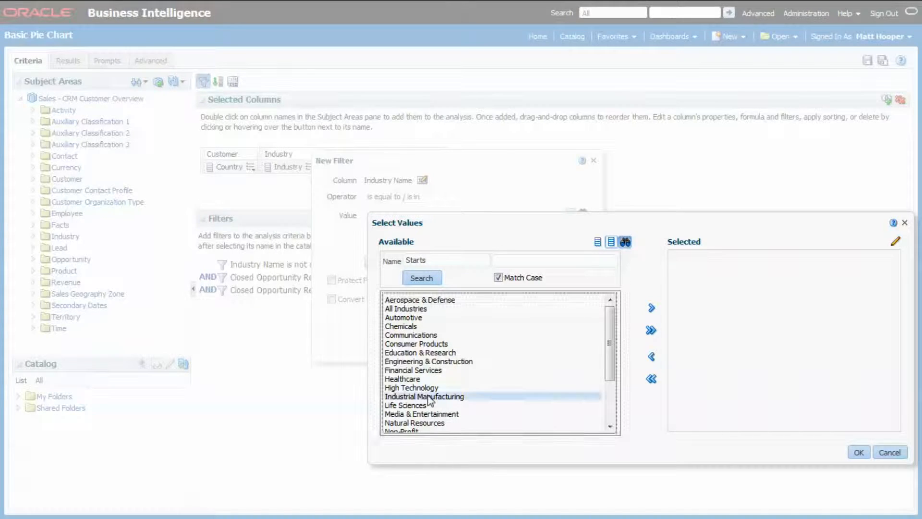
double_click(422, 388)
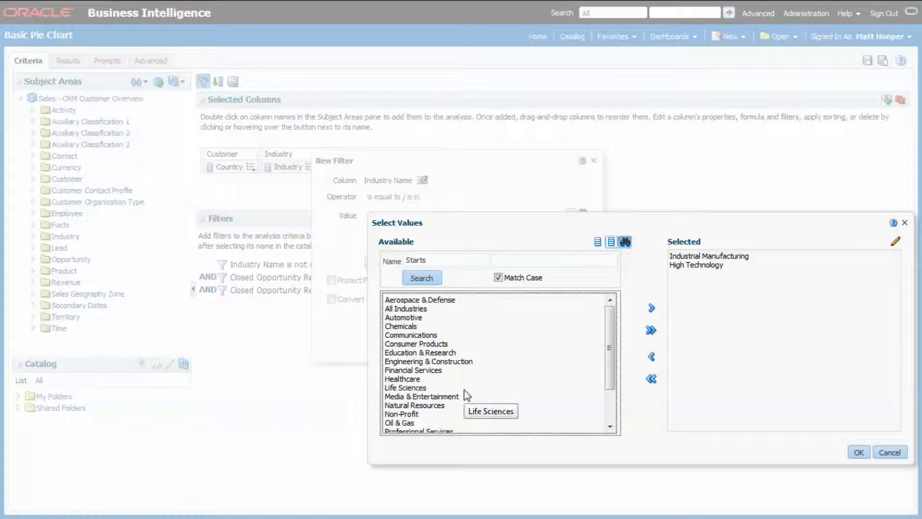
double_click(409, 379)
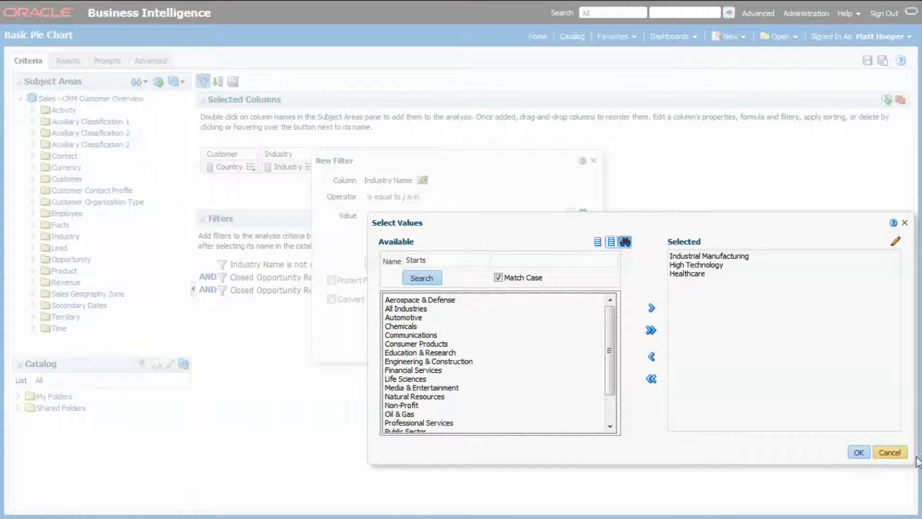
left_click(853, 451)
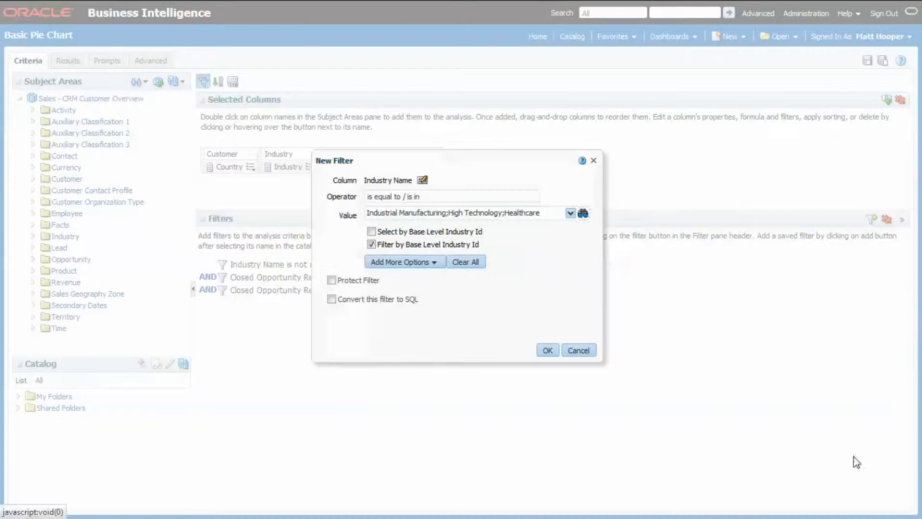
left_click(545, 349)
left_click(68, 61)
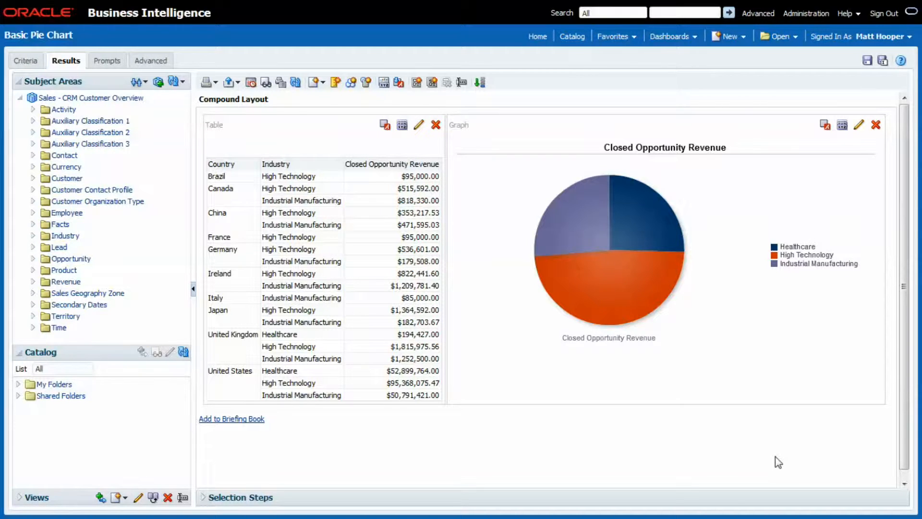
Create a new standalone filter based on the Sales - CRM Customer Overview subject area
left_click(732, 38)
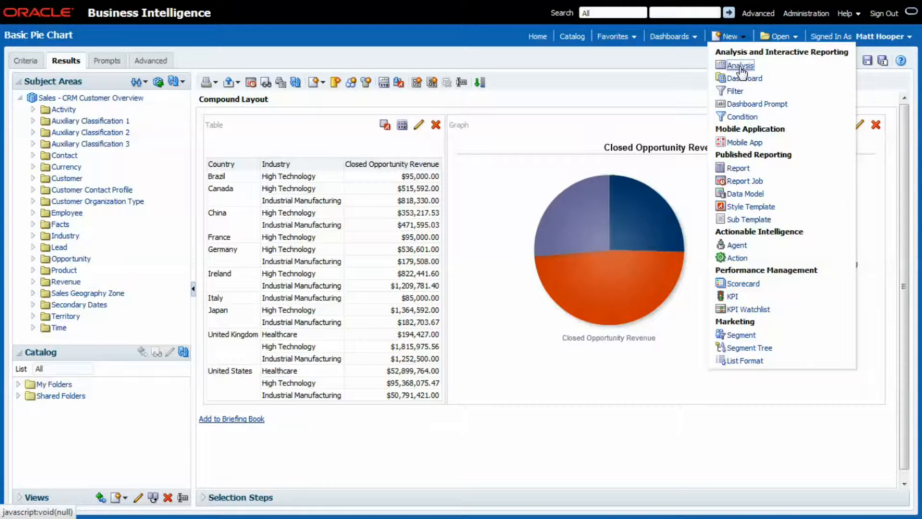
left_click(738, 95)
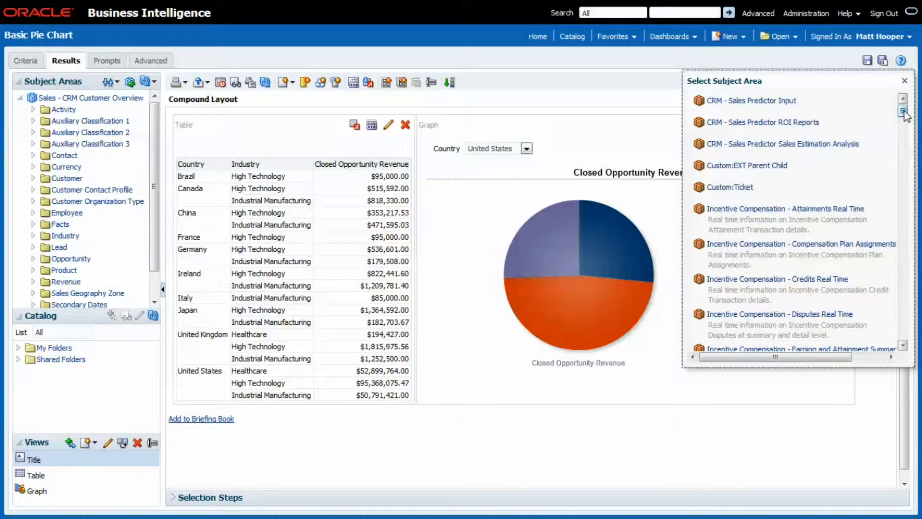
left_click_drag(903, 110, 912, 207)
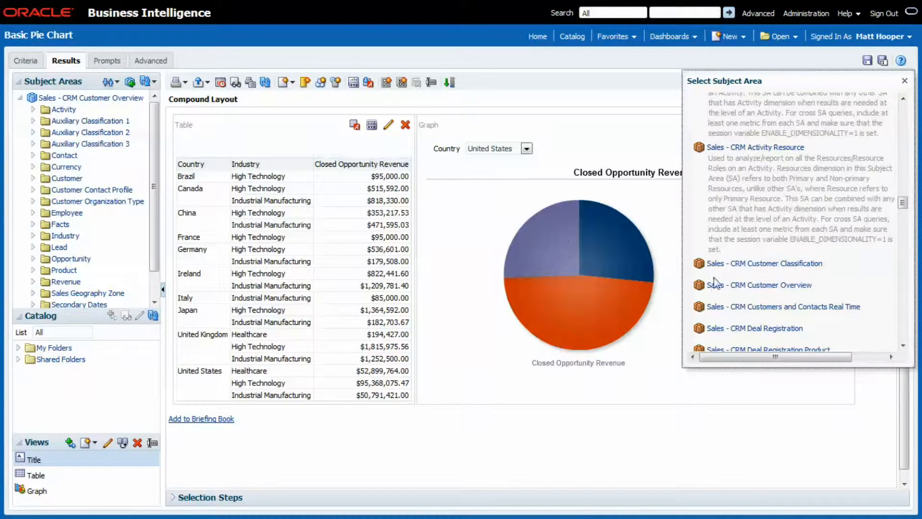
left_click(755, 286)
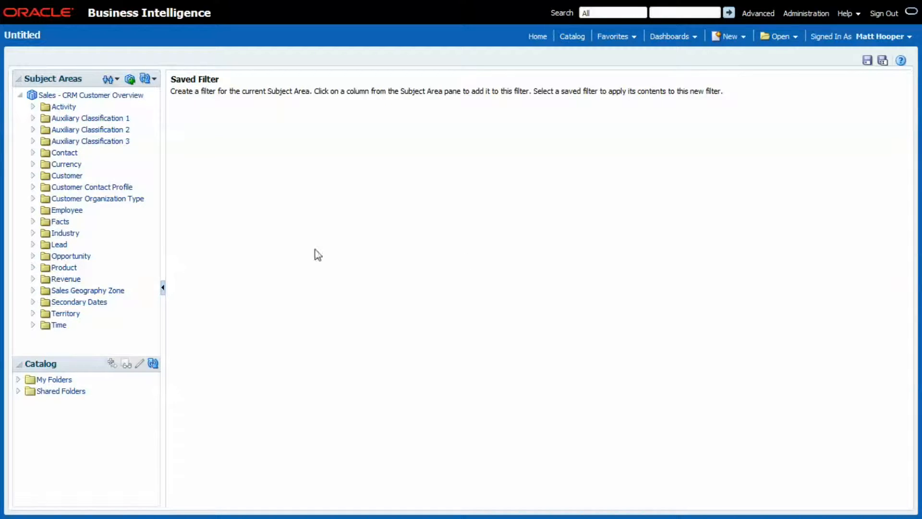
Add an Industry Name condition equal to / in Healthcare, High Technology and Industrial Manufacturing to the new filter
left_click(32, 232)
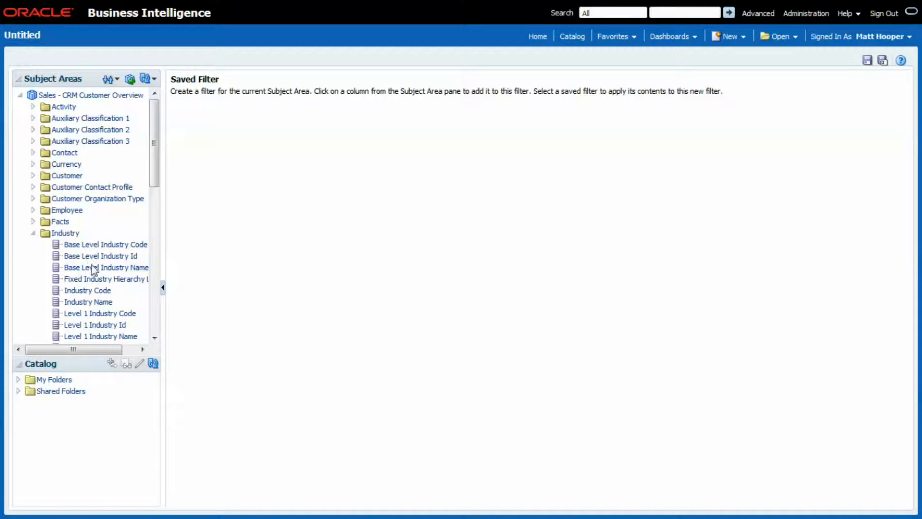
left_click(102, 303)
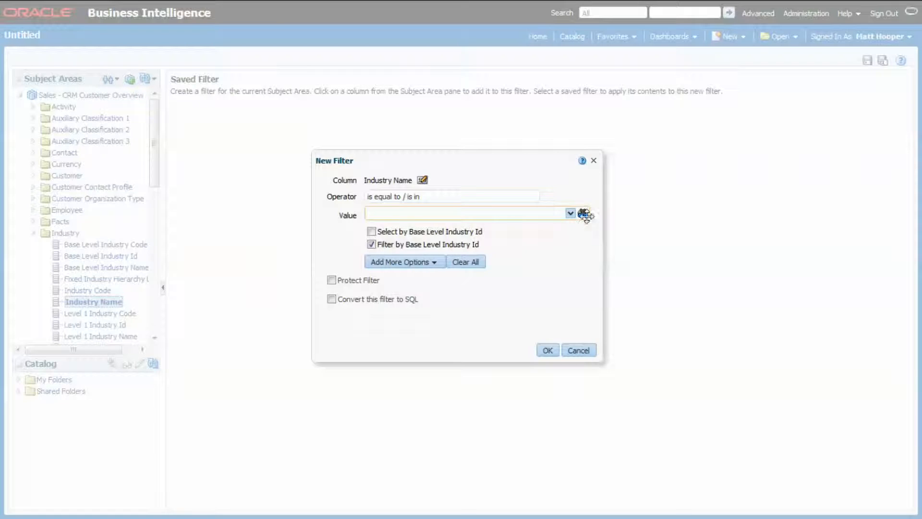
left_click(583, 213)
double_click(348, 379)
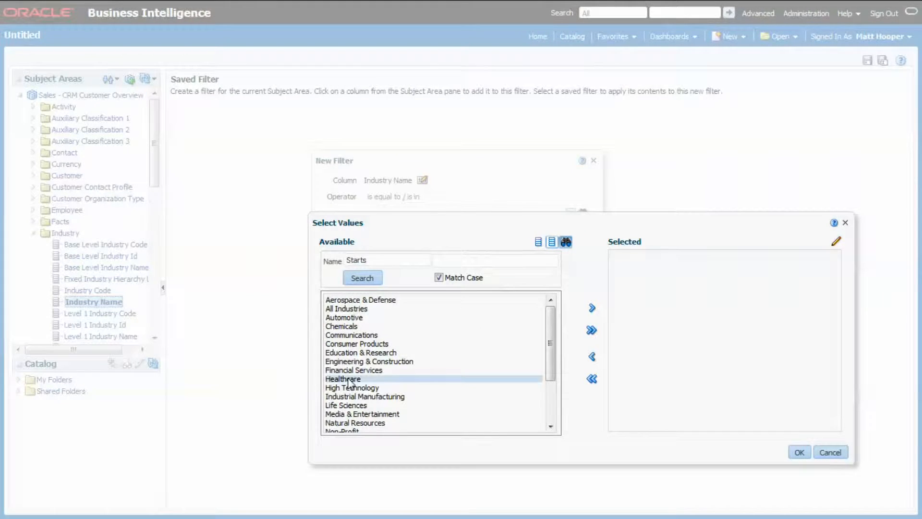
double_click(350, 380)
double_click(353, 379)
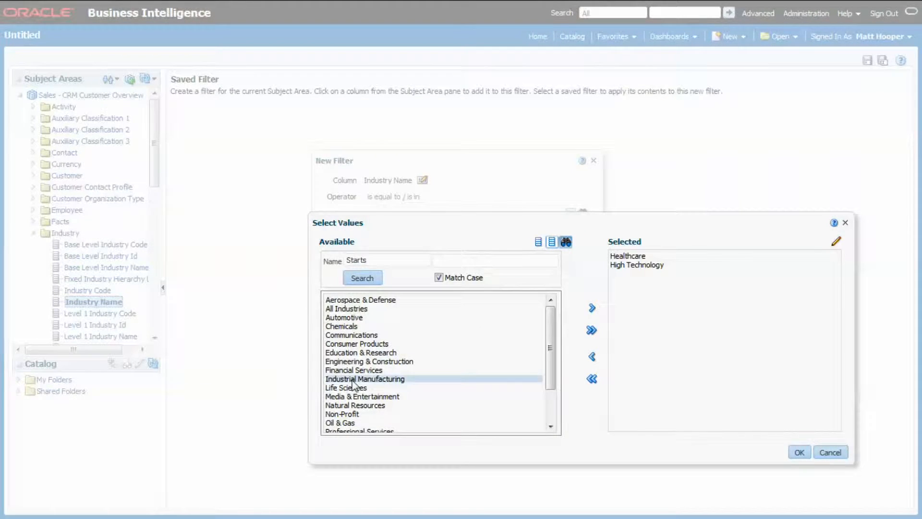
left_click(800, 452)
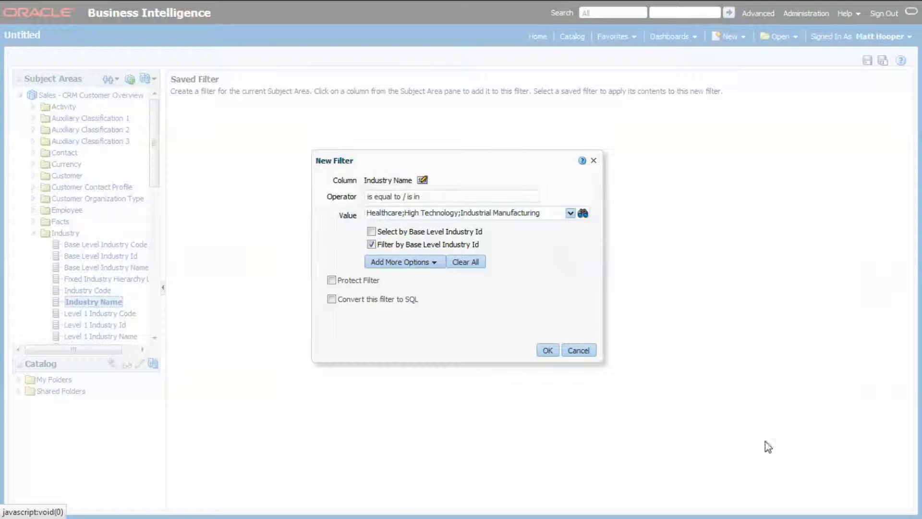
left_click(548, 351)
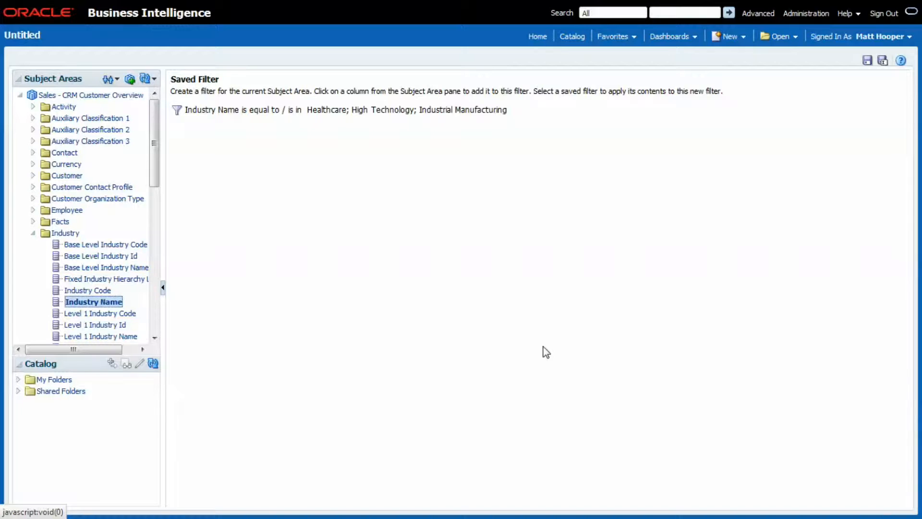
Save the filter, choosing the Sales - CRM Customer Overview folder inside the shared Reusable Filters folder as its location
left_click(867, 61)
left_click(364, 140)
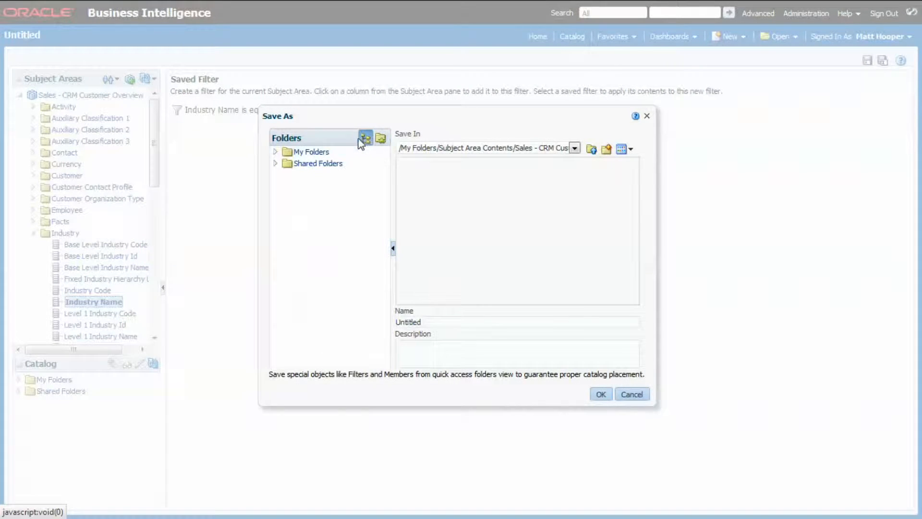
left_click(275, 197)
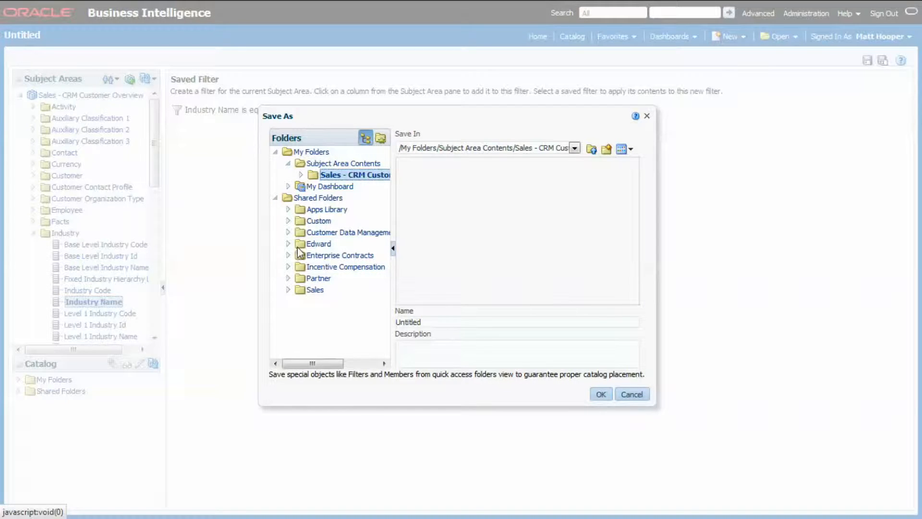
left_click(288, 244)
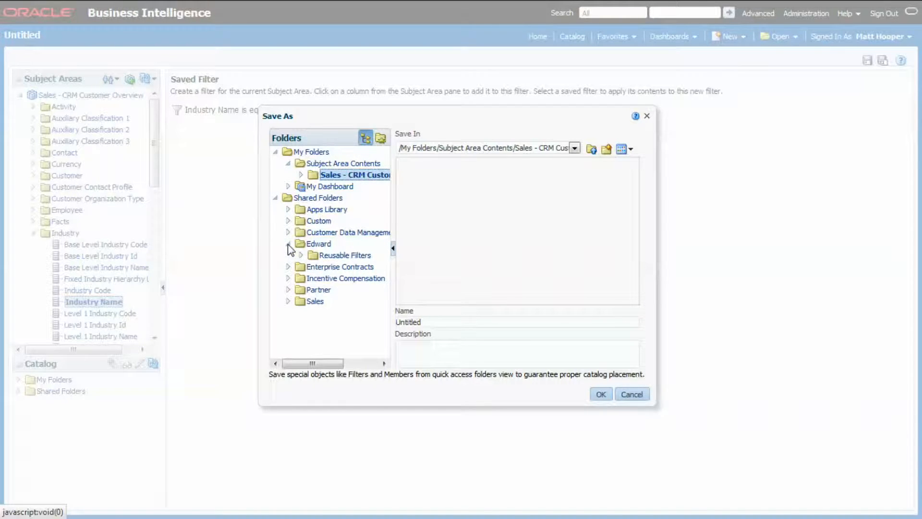
left_click(301, 255)
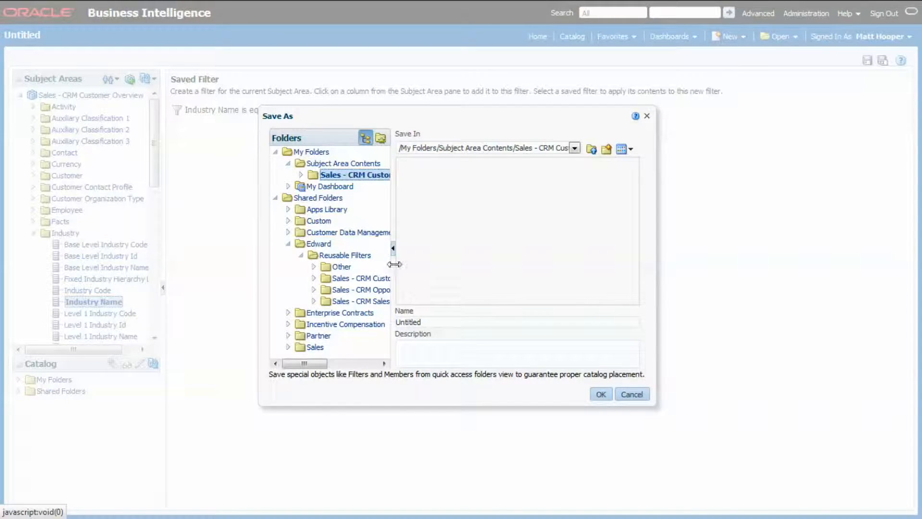
left_click_drag(394, 264, 448, 270)
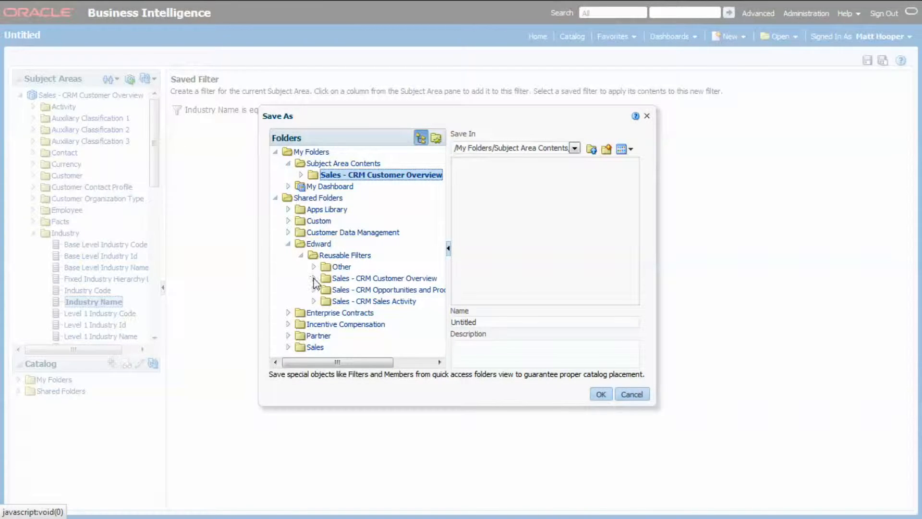
left_click(364, 278)
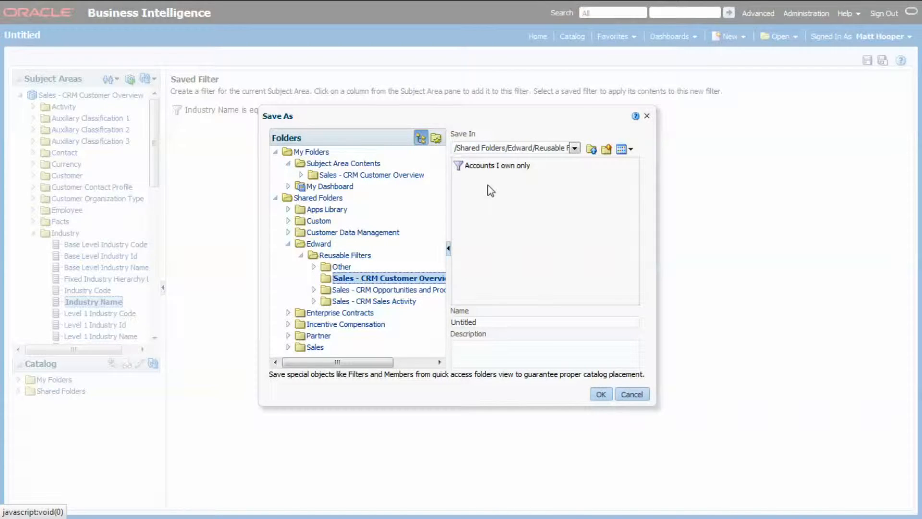
Name the filter "Focus Industries Only" and save it in the selected folder
left_click(496, 321)
left_click_drag(510, 319, 432, 318)
type("Focus Industries Only")
left_click(600, 395)
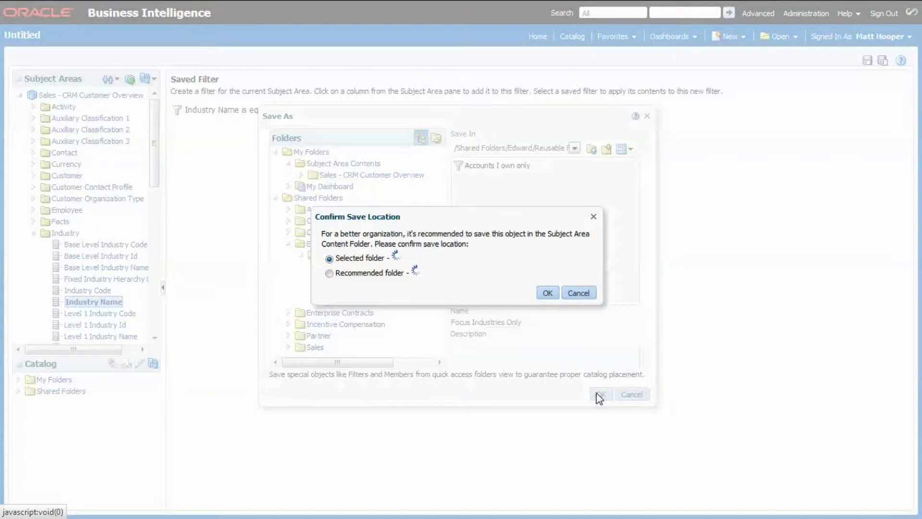
left_click(737, 288)
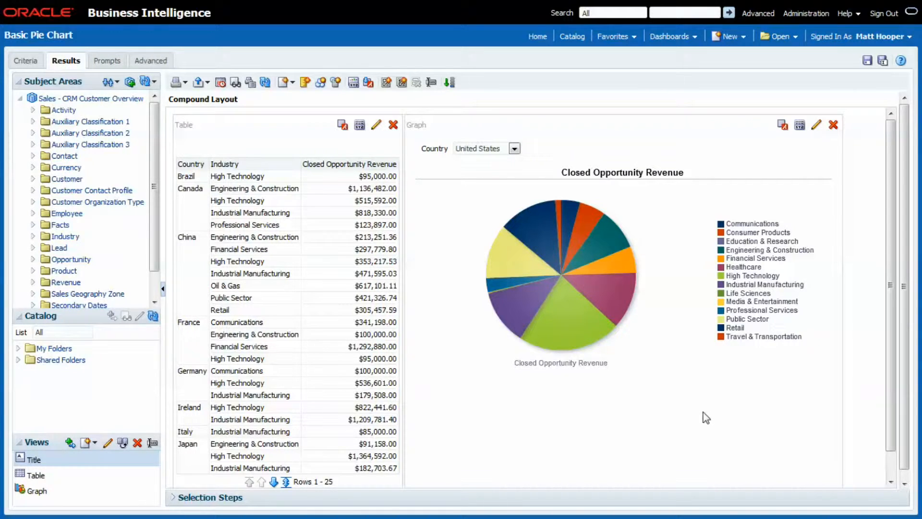
Apply the saved Focus Industries Only filter from the shared Reusable Filters, Sales - CRM Customer Overview folder to the analysis, and show the results
left_click(24, 62)
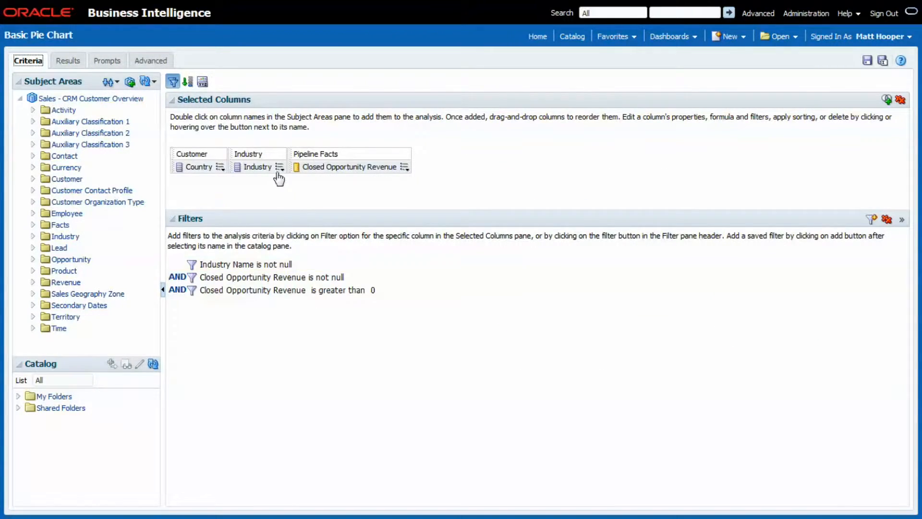
mouse_move(280, 168)
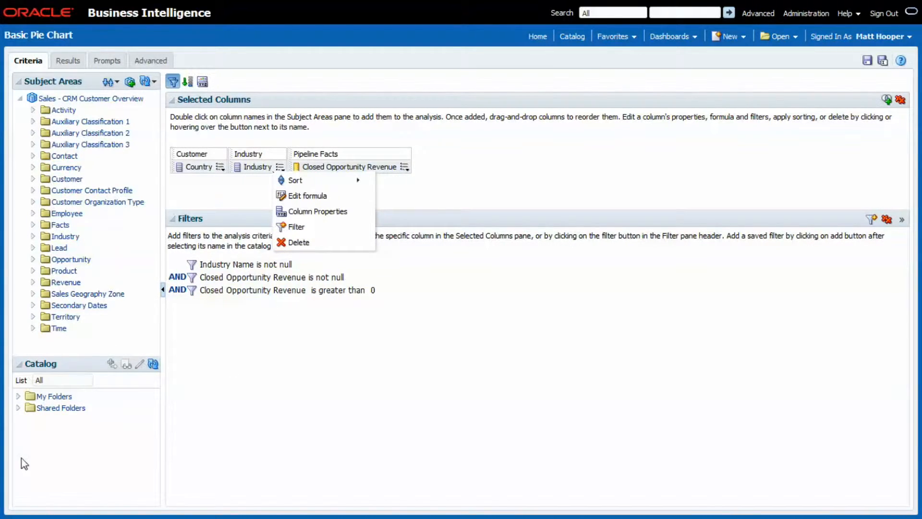
left_click(19, 407)
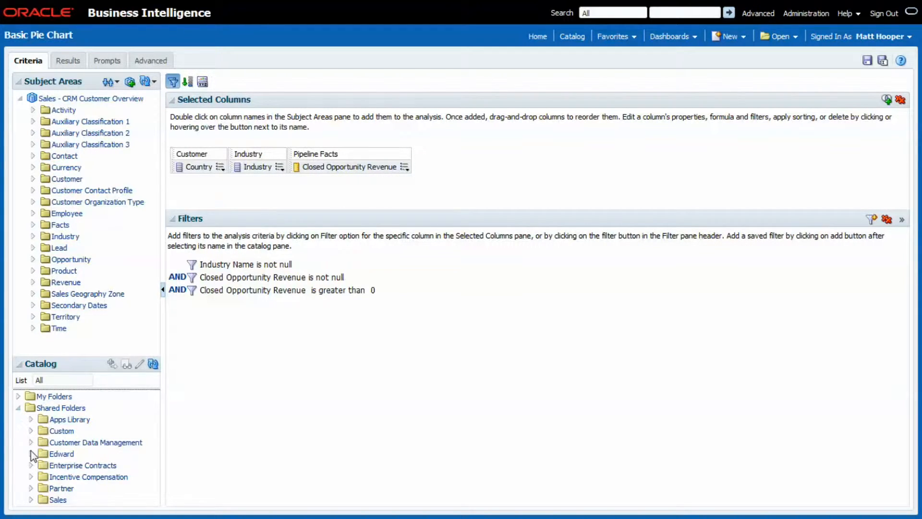
left_click(32, 453)
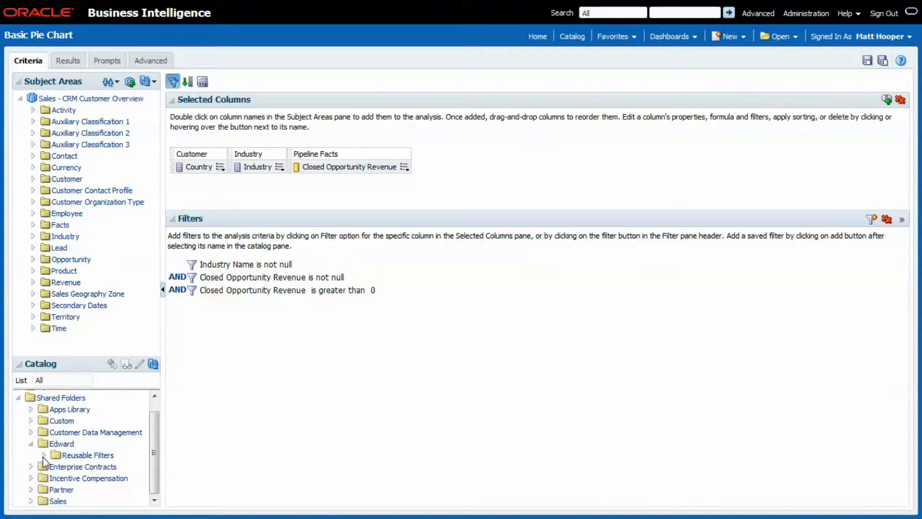
left_click(44, 458)
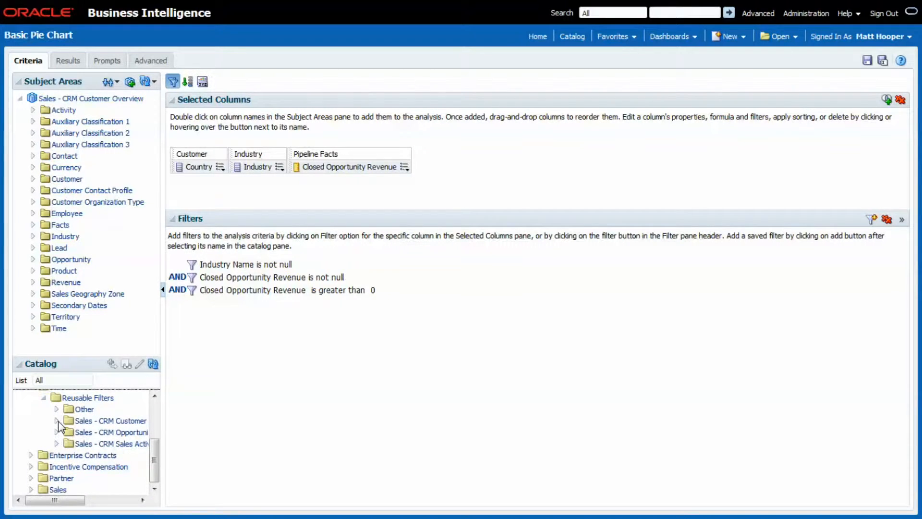
left_click(57, 421)
left_click(108, 446)
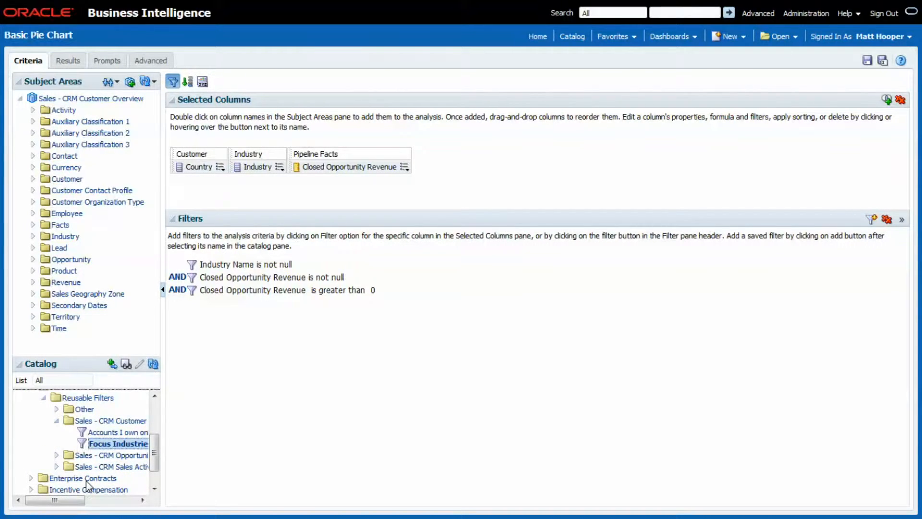
left_click_drag(56, 500, 77, 500)
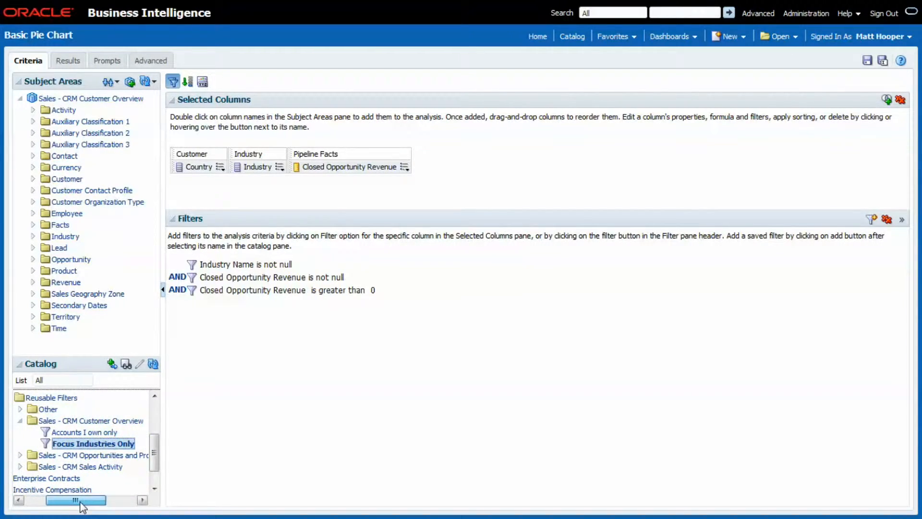
left_click(111, 363)
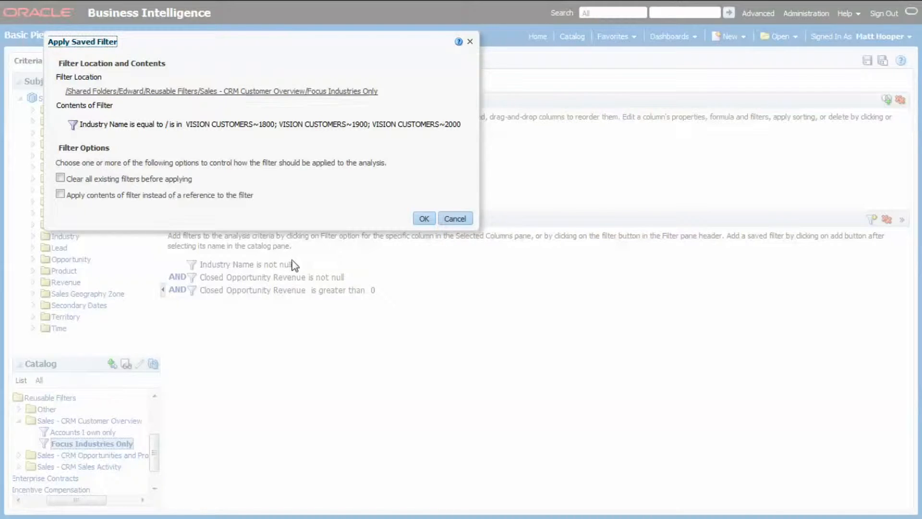
left_click(423, 218)
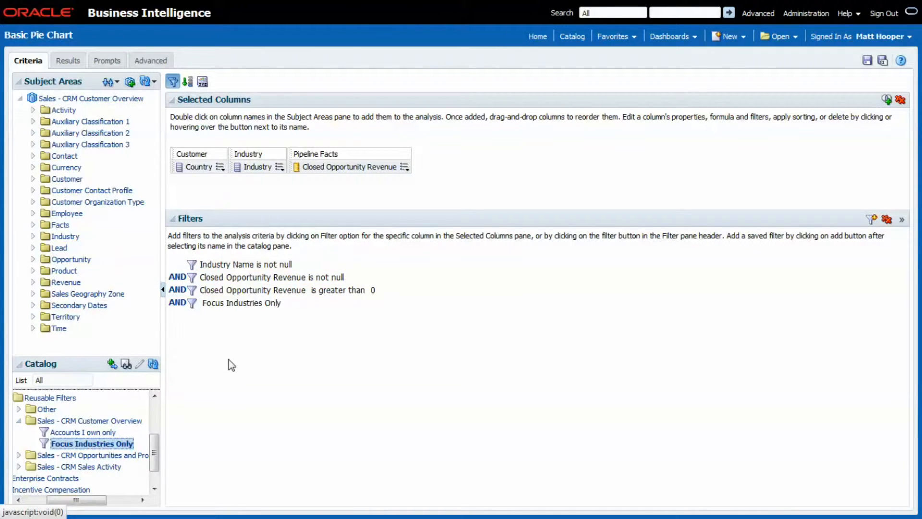
left_click(67, 61)
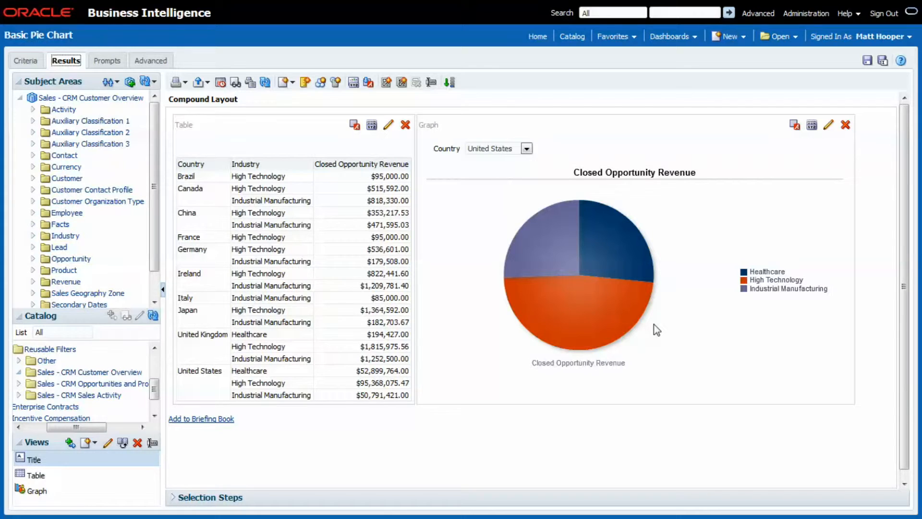
Open the saved Focus Industries Only filter for editing from the catalog's shared Reusable Filters, Sales - CRM Customer Overview folder
left_click(573, 39)
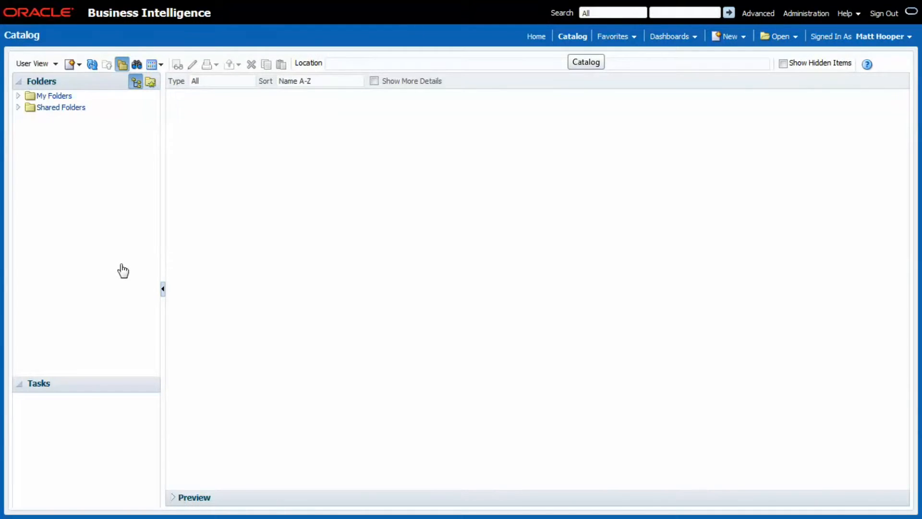
left_click(18, 107)
left_click(29, 153)
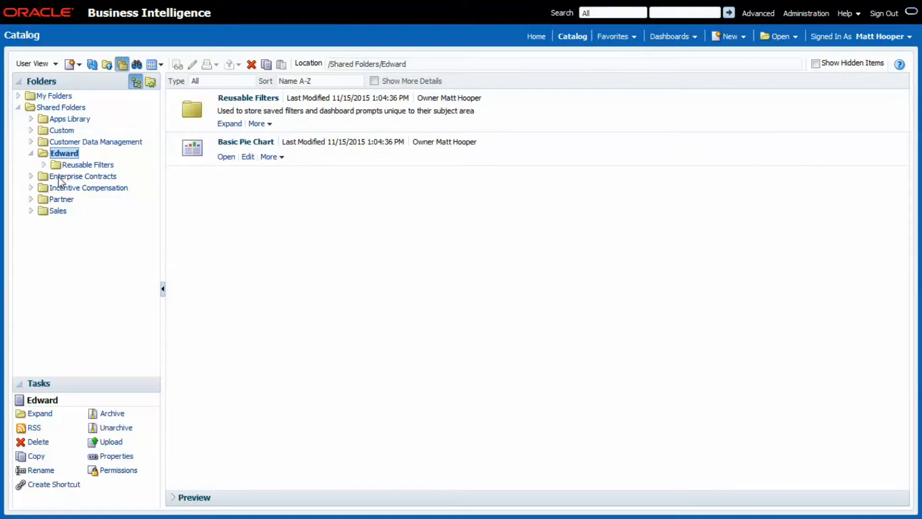
left_click(44, 164)
left_click(102, 189)
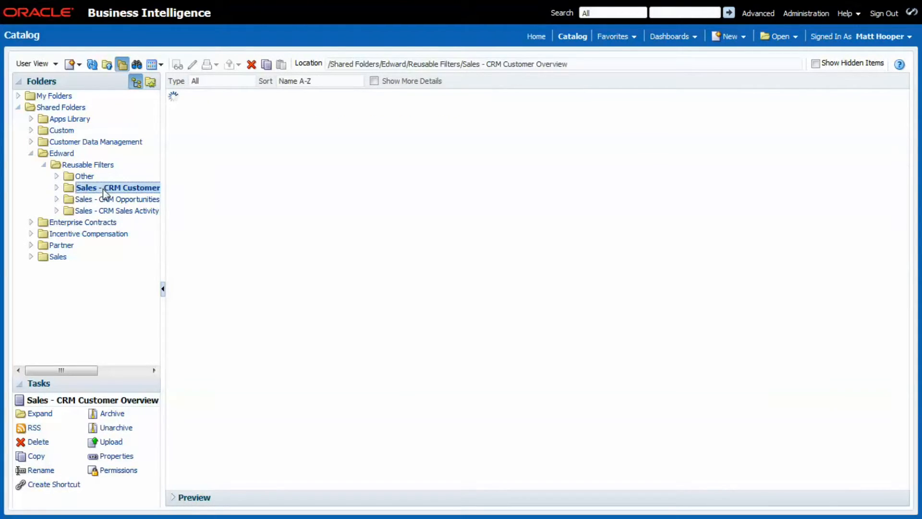
left_click(223, 148)
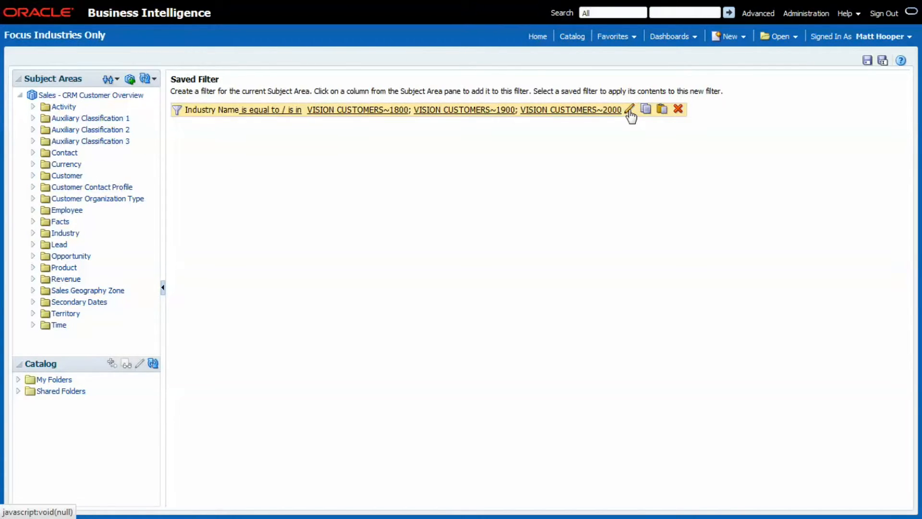
Add Chemicals, Communications, Consumer Products, Education & Research, Engineering & Construction and Financial Services to the Industry Name condition and save the filter
left_click(629, 111)
left_click(570, 212)
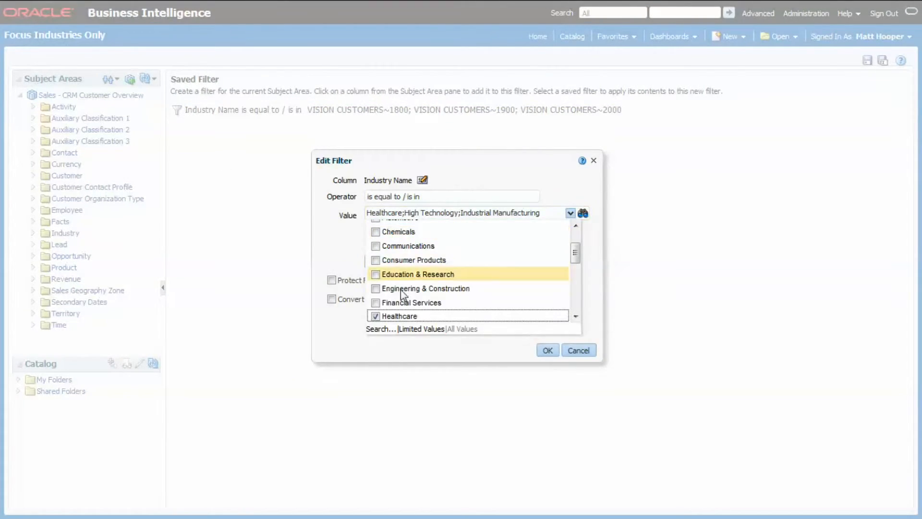
left_click(376, 303)
left_click(376, 288)
left_click(376, 275)
left_click(375, 246)
left_click(376, 260)
left_click(376, 232)
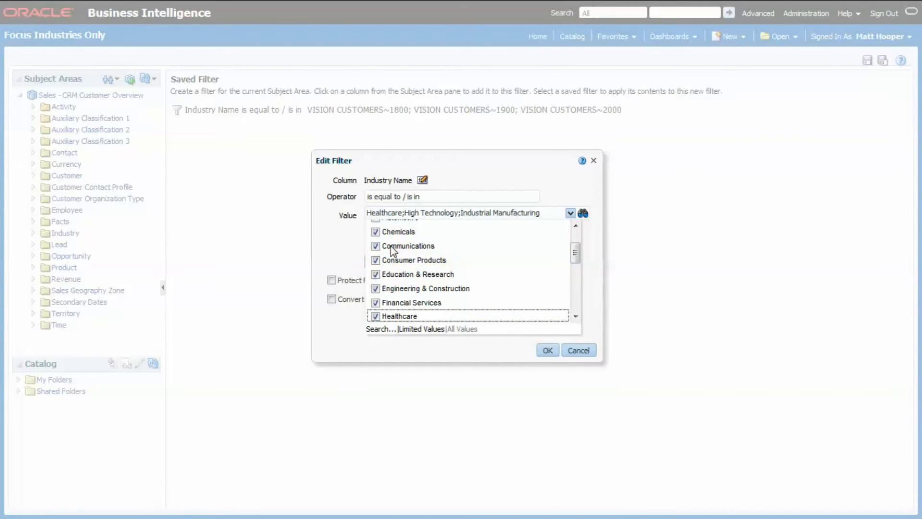
left_click(544, 349)
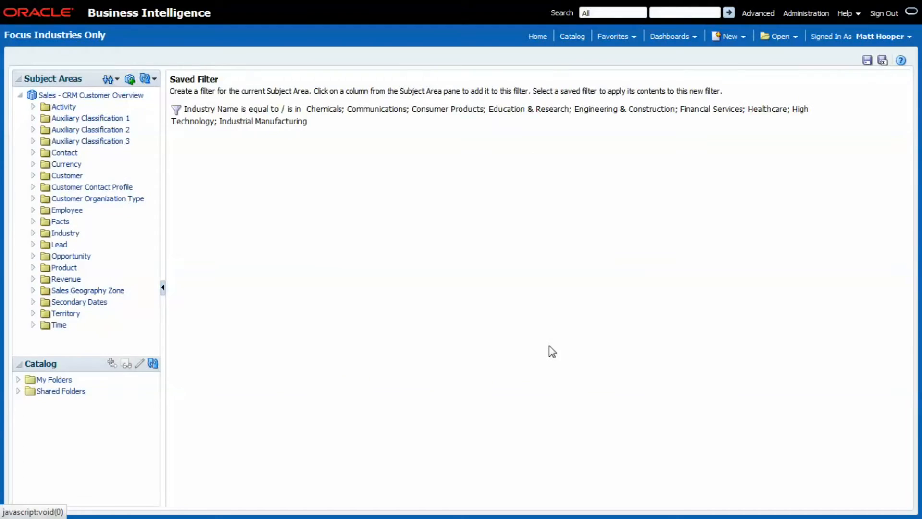
left_click(868, 61)
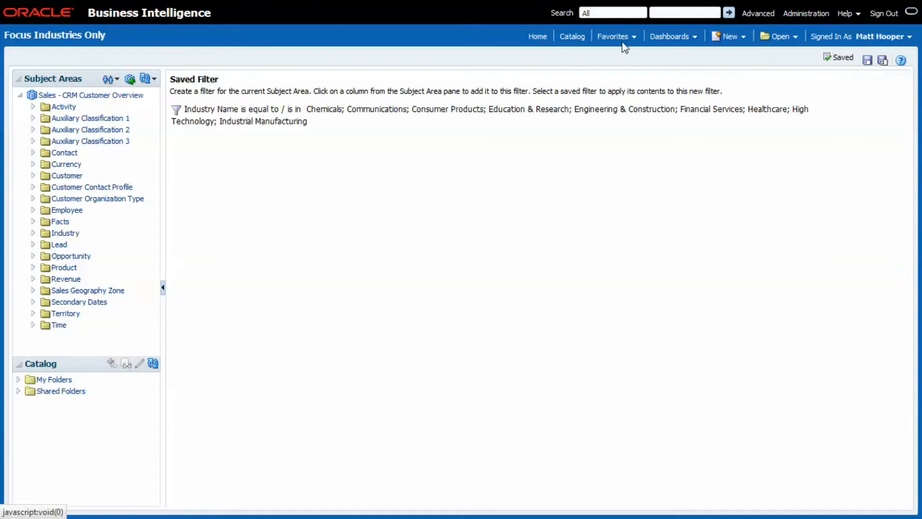
Return to the catalog and show the shared folder that holds the Basic Pie Chart analysis
left_click(573, 42)
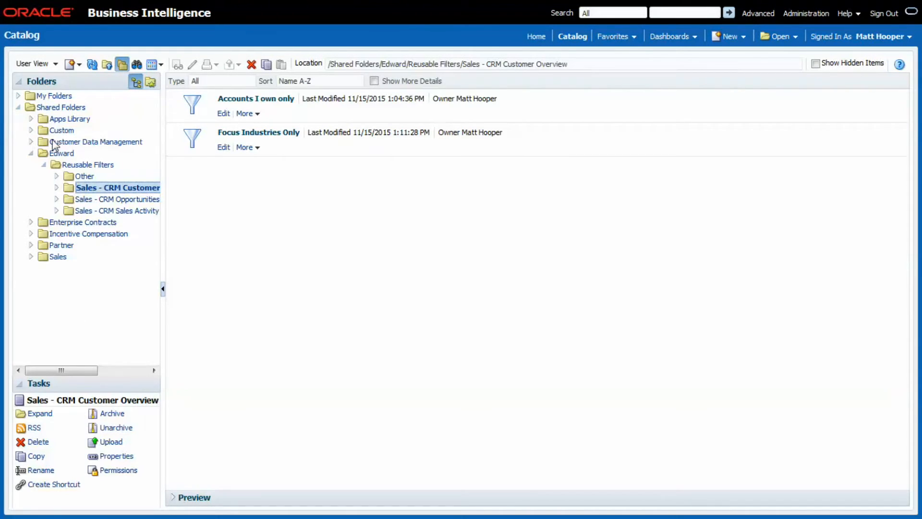
left_click(57, 153)
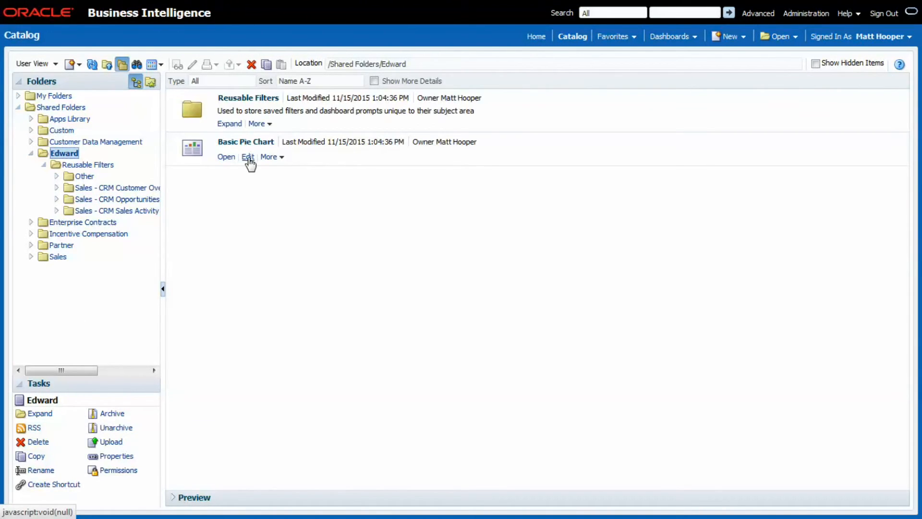